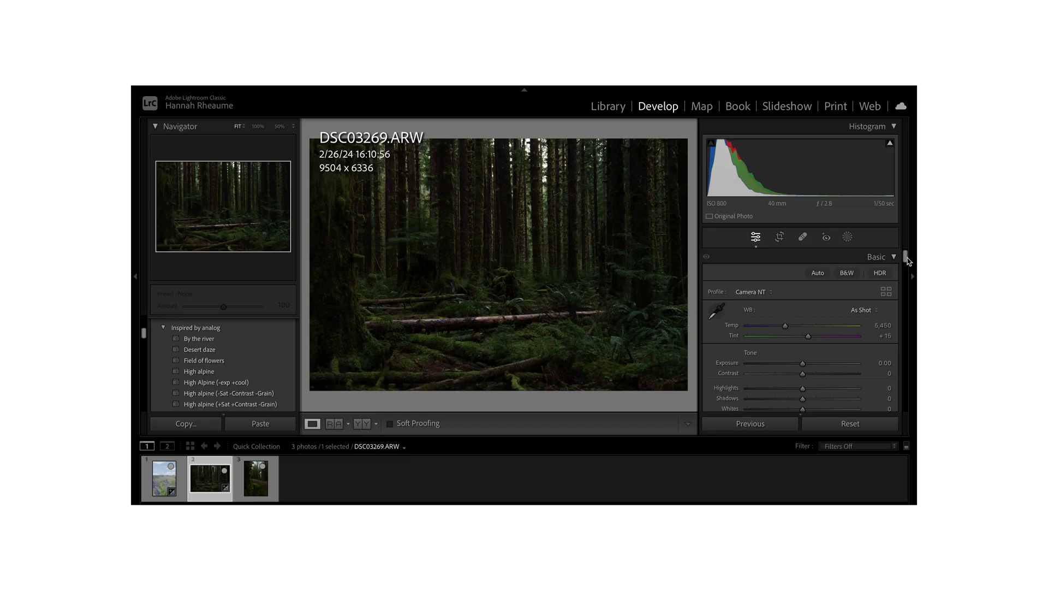
- Switch the Color Mixer to HSL All and enable the Hue targeted adjustment tool
drag(903, 253, 907, 297)
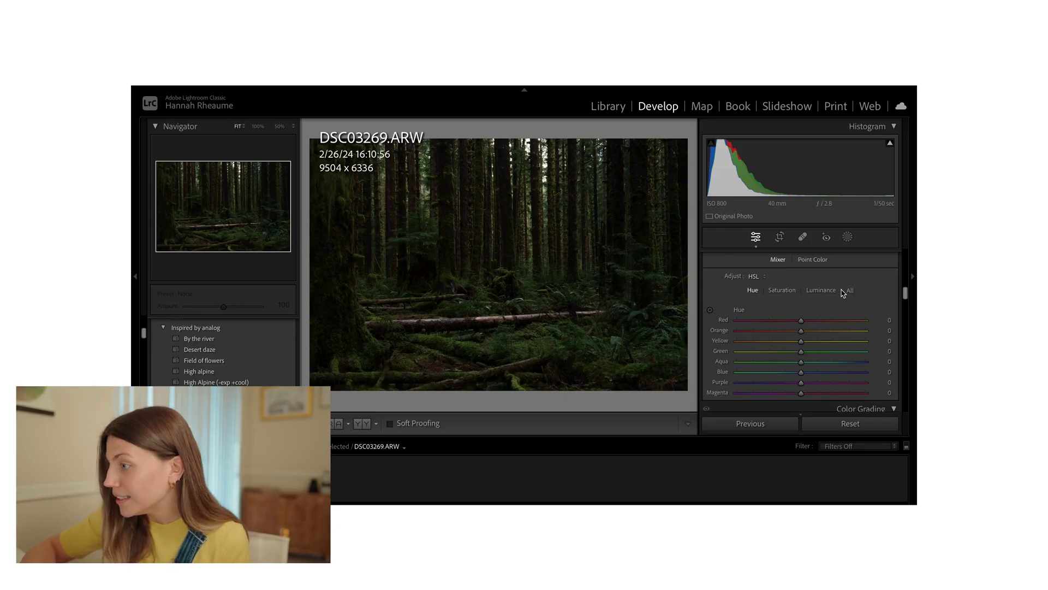
click(850, 282)
drag(905, 292, 905, 312)
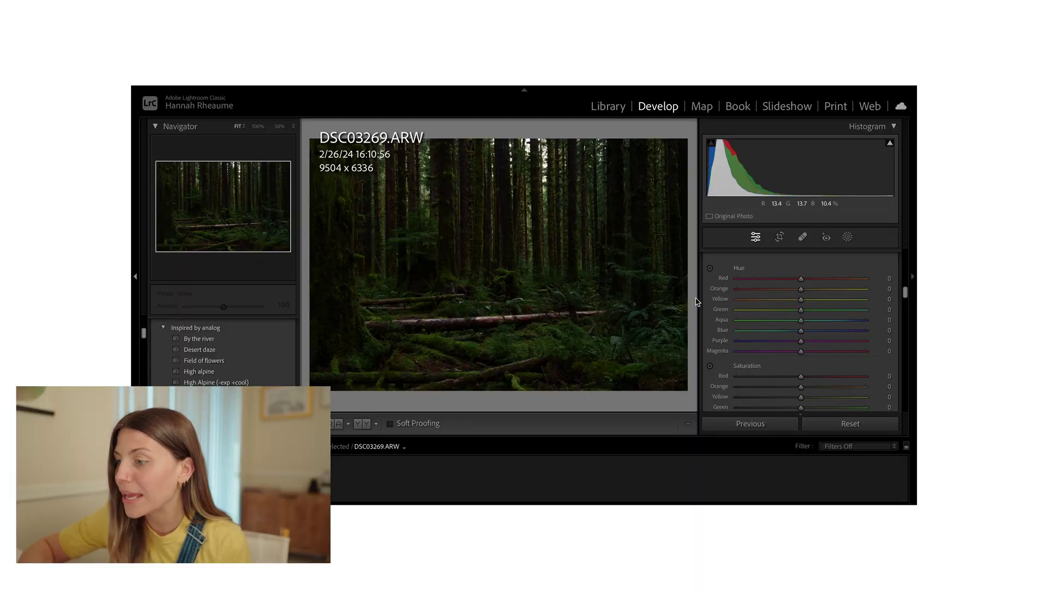
click(710, 269)
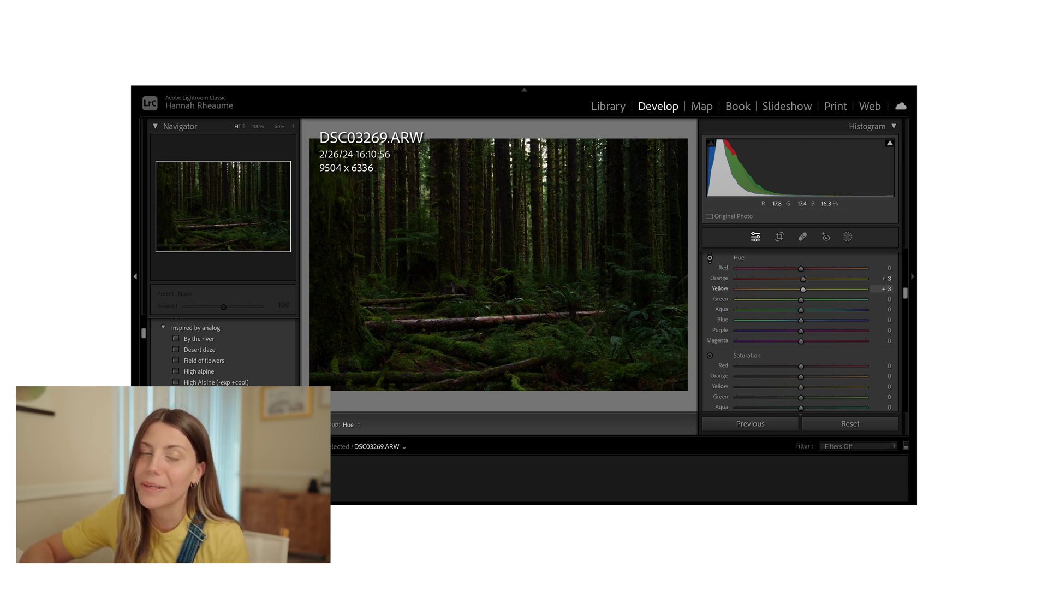
- Drag up on the foliage to push the Orange and Yellow hues higher
drag(492, 262, 491, 240)
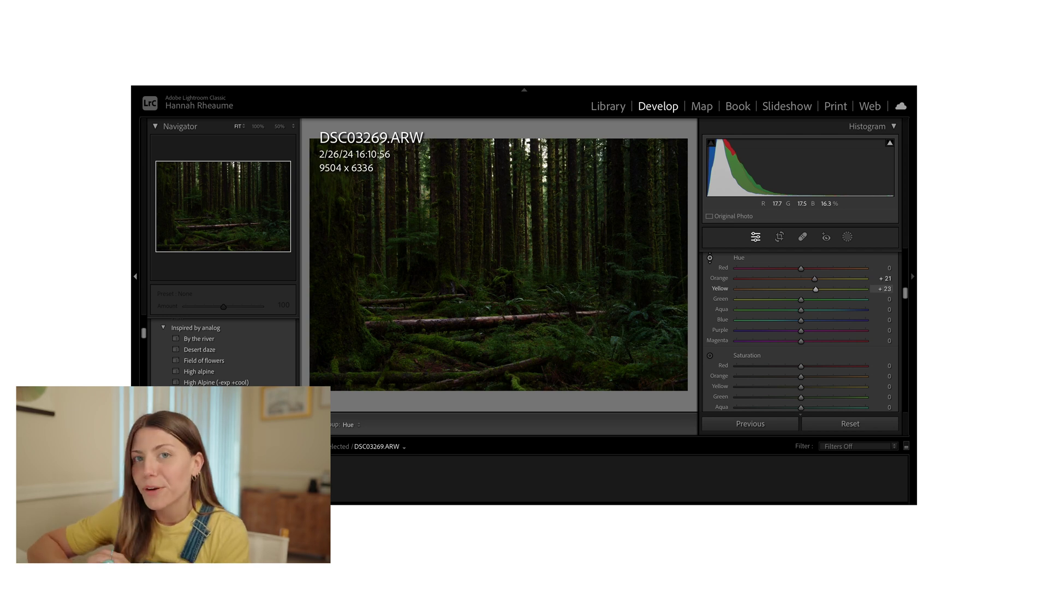
drag(491, 240, 491, 236)
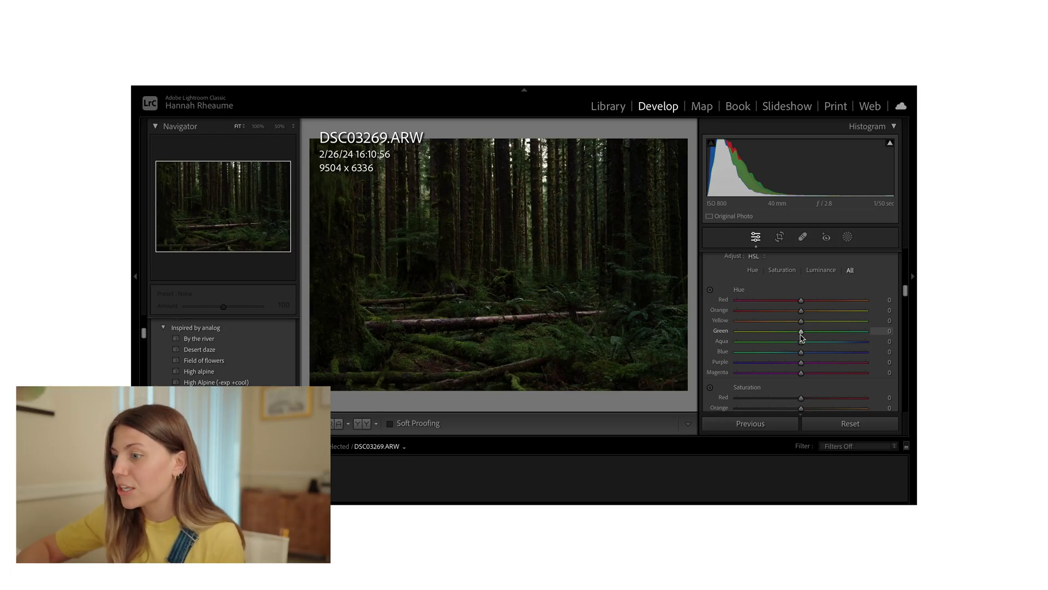
drag(801, 332, 725, 334)
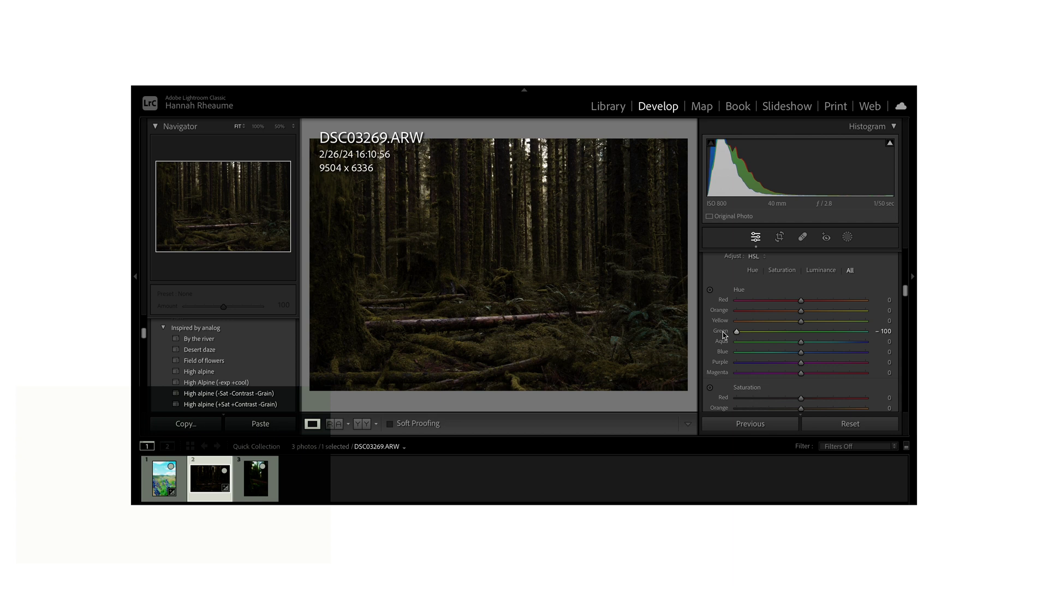
drag(734, 334, 885, 338)
drag(804, 325, 708, 328)
click(451, 211)
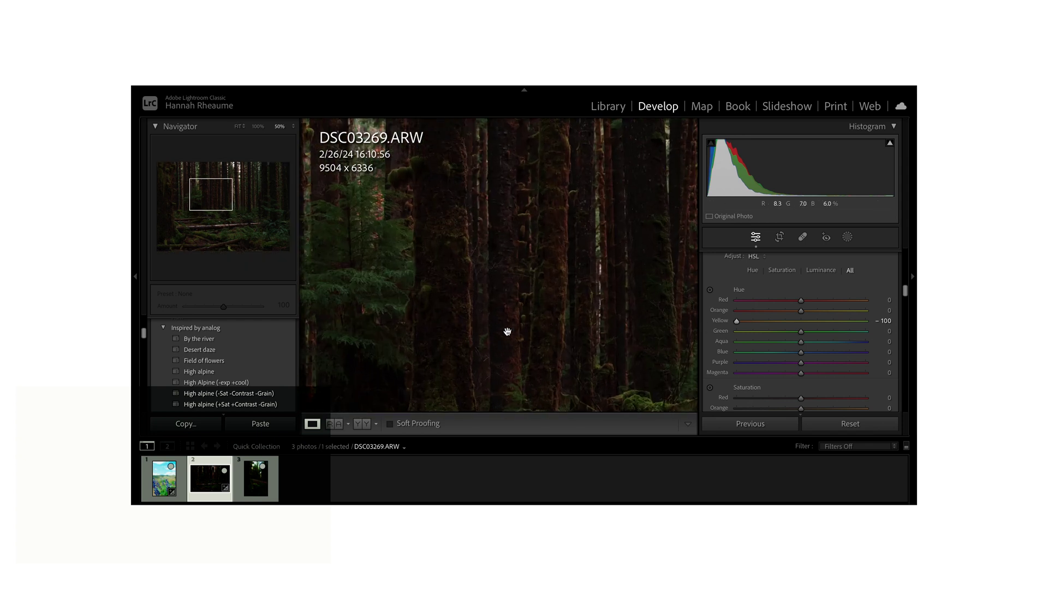
click(516, 276)
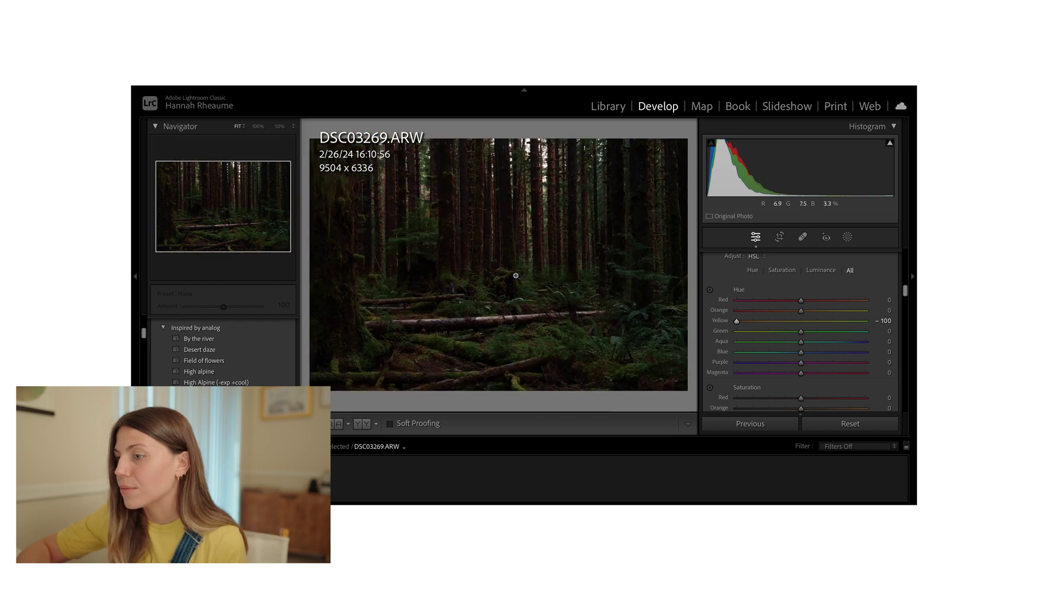
drag(738, 322, 893, 322)
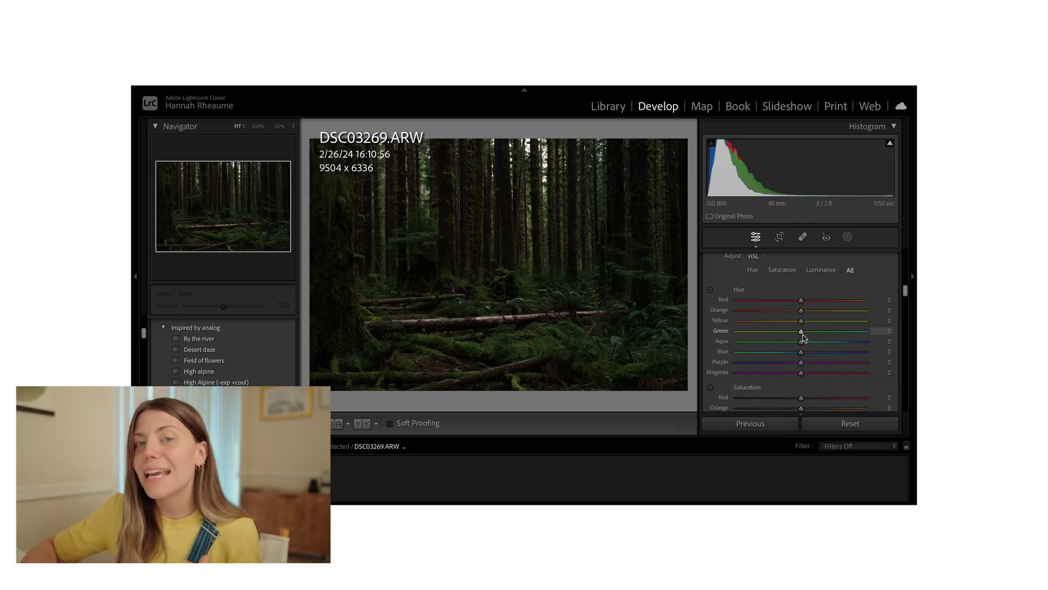
- Raise the Green hue to +21 and lower the Yellow hue toward -19
click(803, 337)
drag(805, 337, 817, 338)
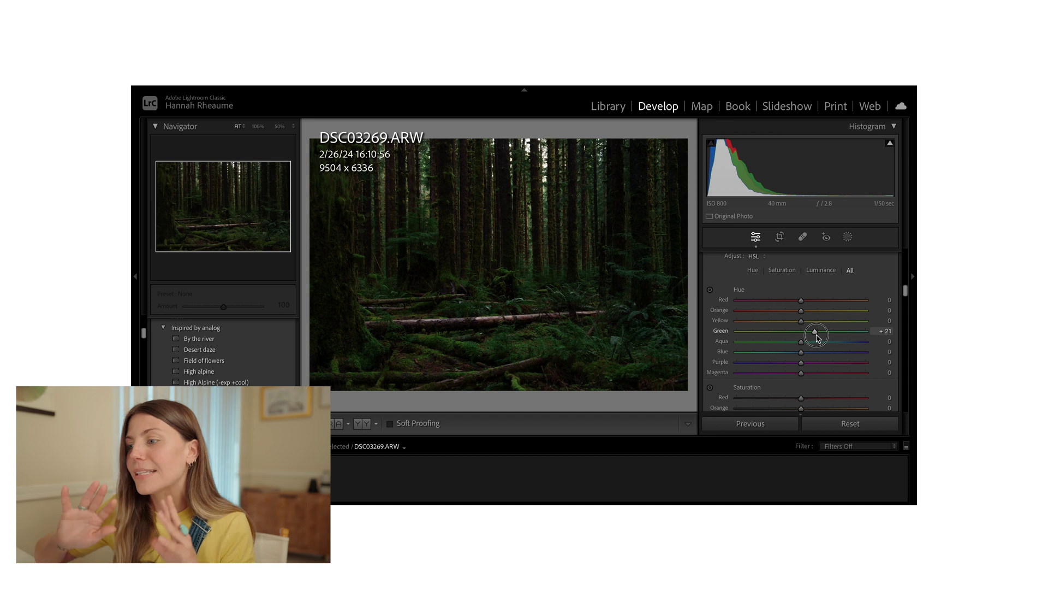
click(802, 323)
mouse_move(802, 324)
mouse_down()
mouse_move(882, 334)
mouse_move(796, 332)
mouse_up()
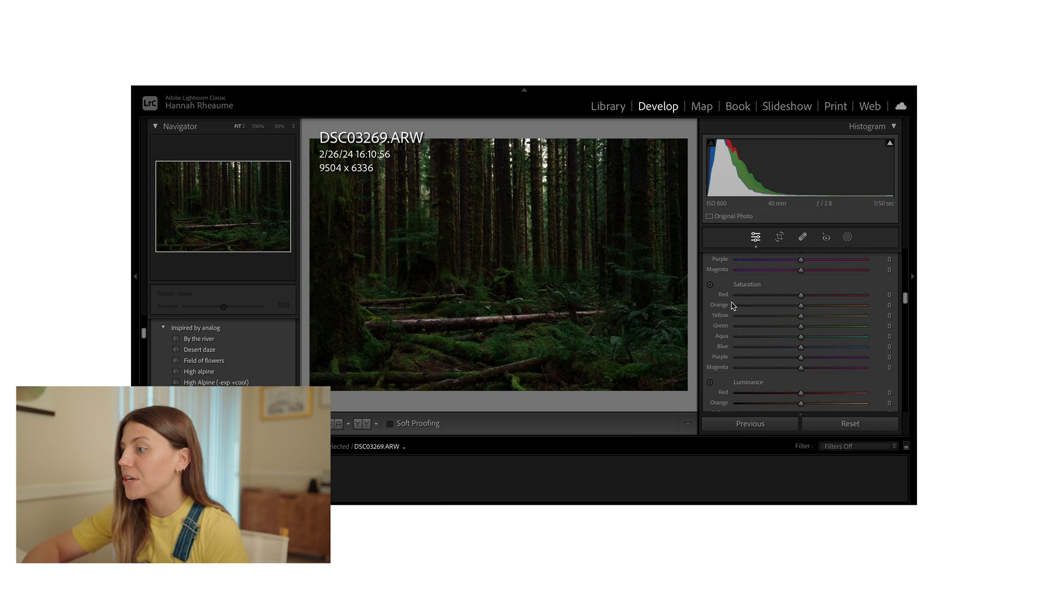
scroll(733, 299, down, 3)
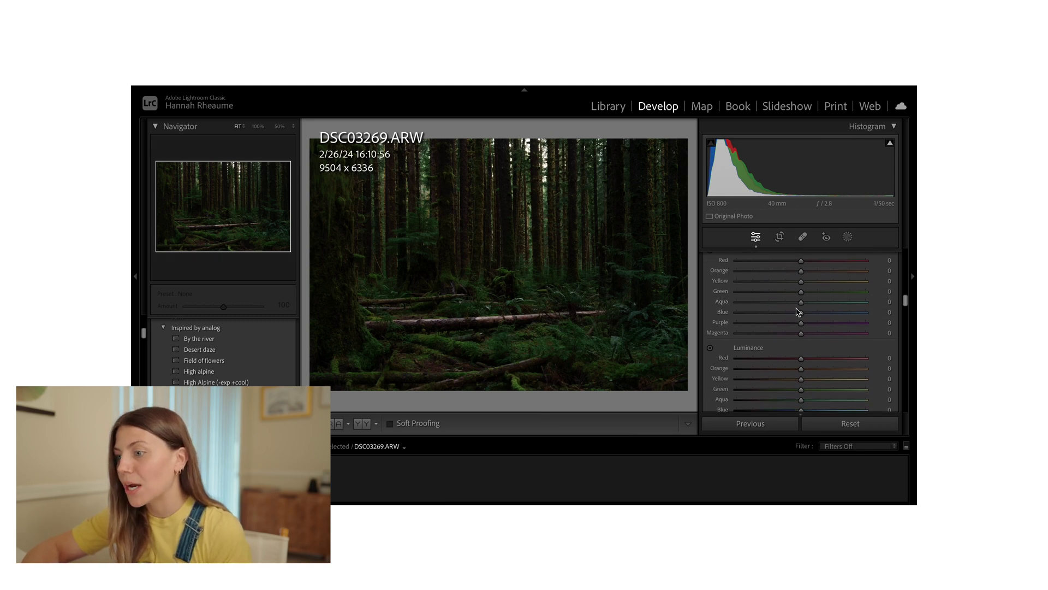
- Boost Green saturation to +29 and Yellow saturation to +18
drag(802, 294, 816, 283)
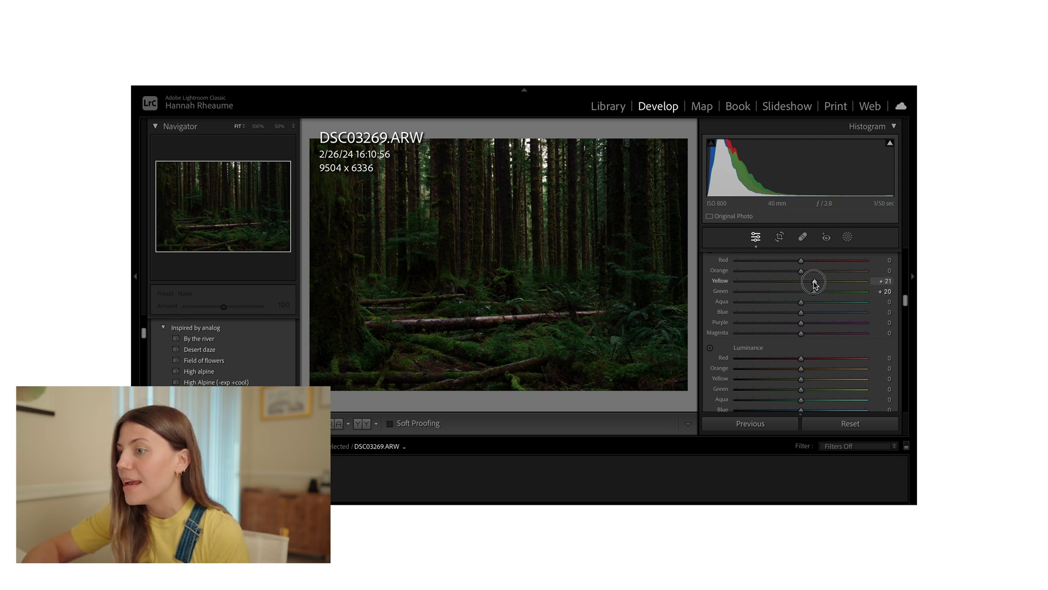
drag(815, 297, 818, 296)
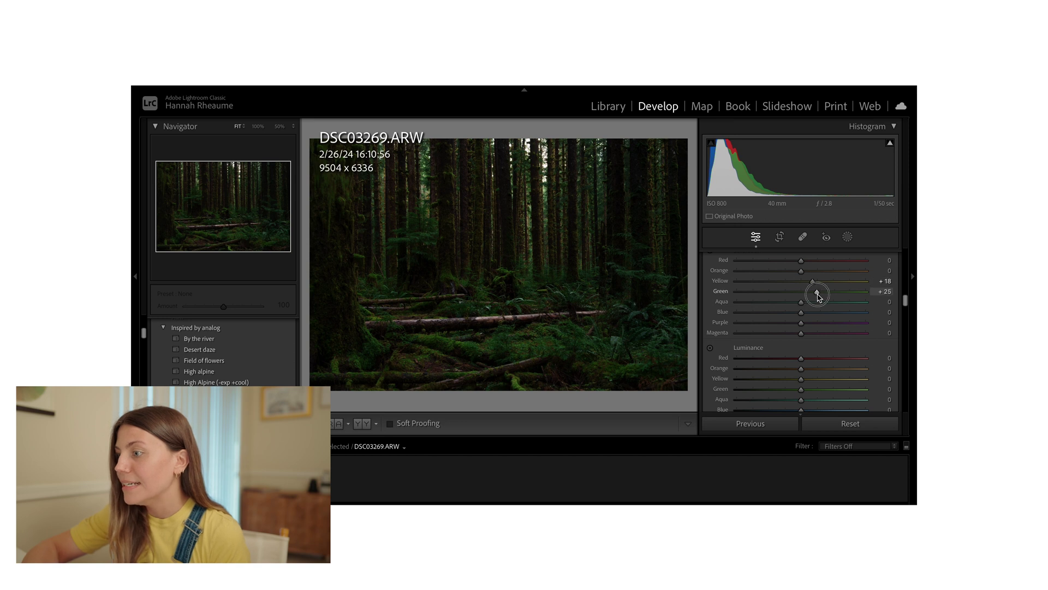
scroll(820, 298, up, 2)
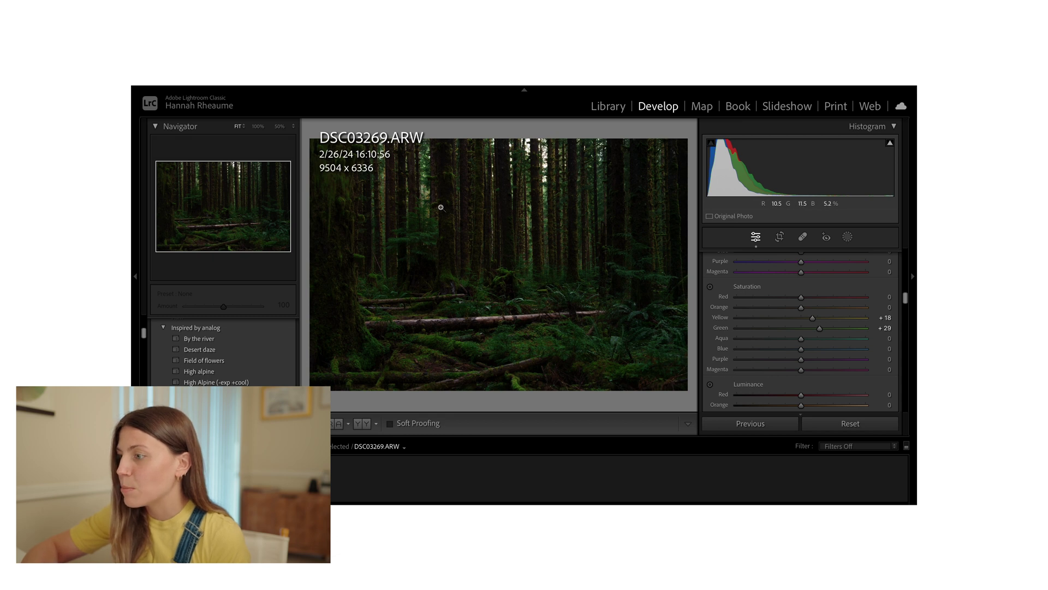
scroll(830, 306, up, 4)
drag(802, 284, 792, 288)
scroll(817, 326, down, 4)
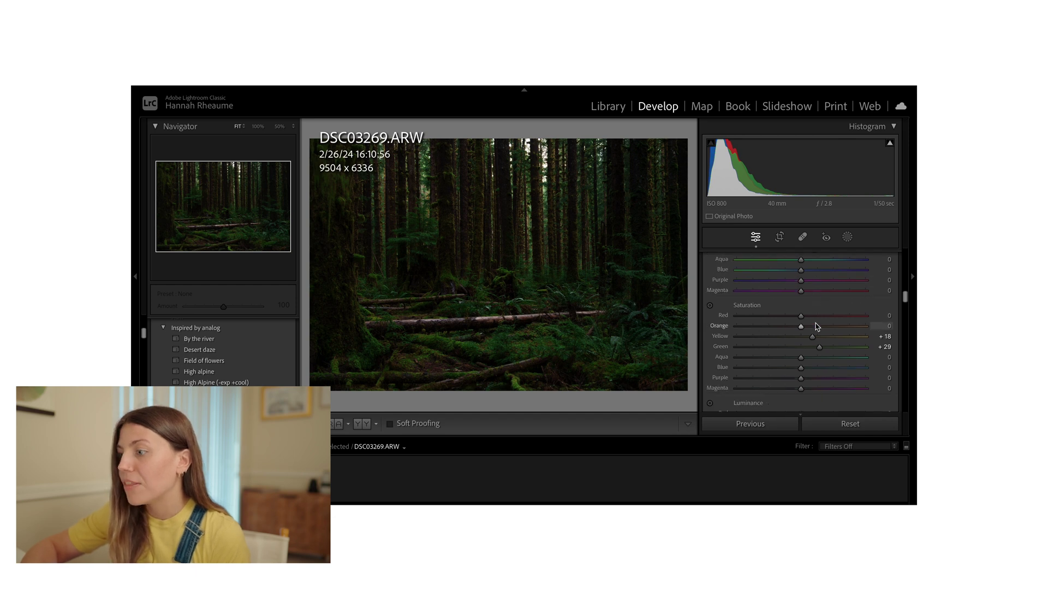
scroll(817, 326, down, 5)
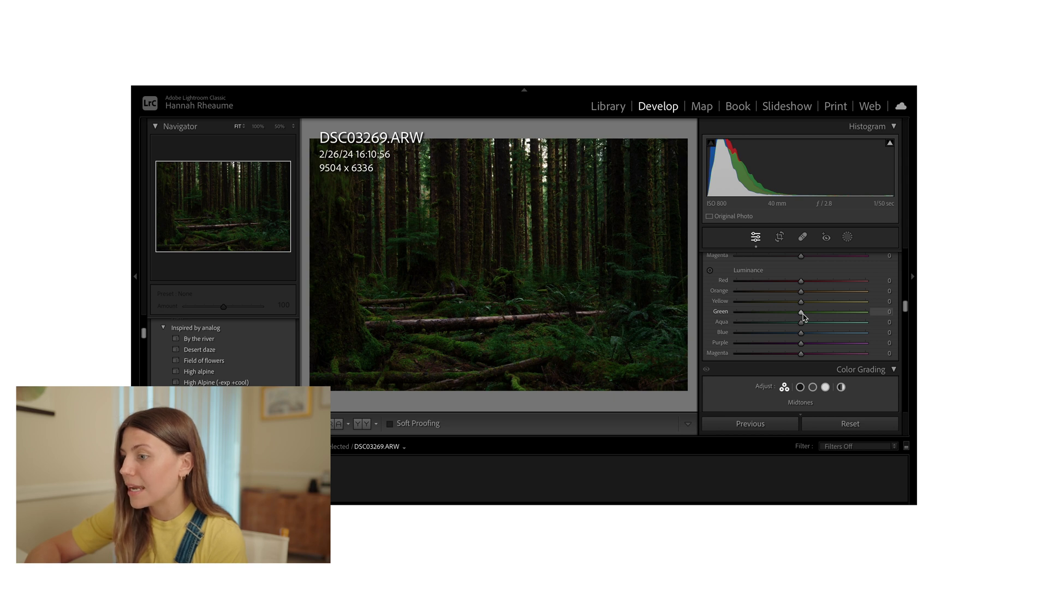
- Try extreme Green and Yellow luminance, then settle on Yellow +25 and Green -53
drag(801, 311, 895, 315)
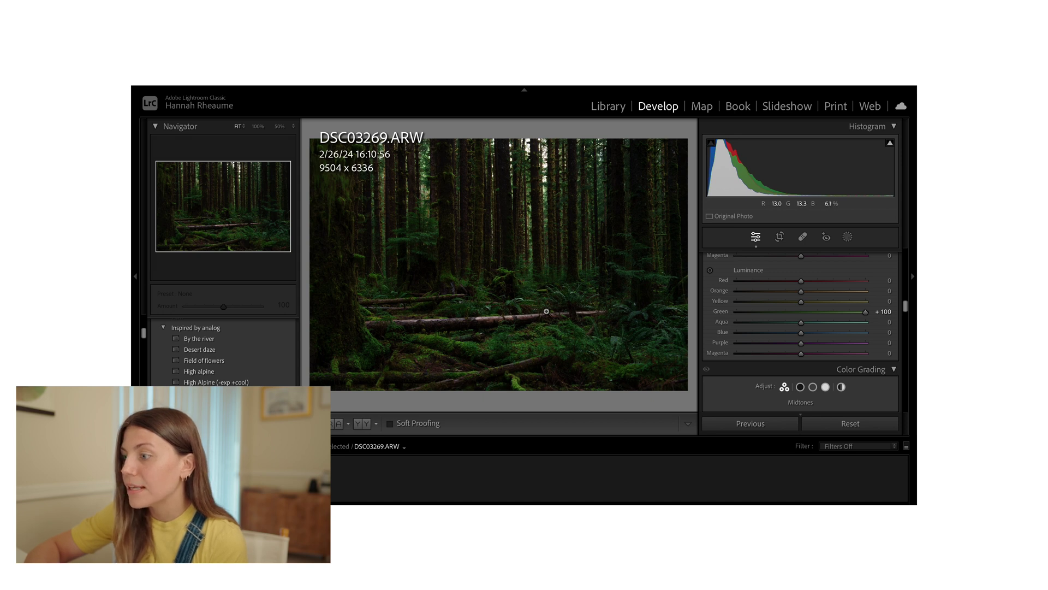
drag(866, 312, 718, 310)
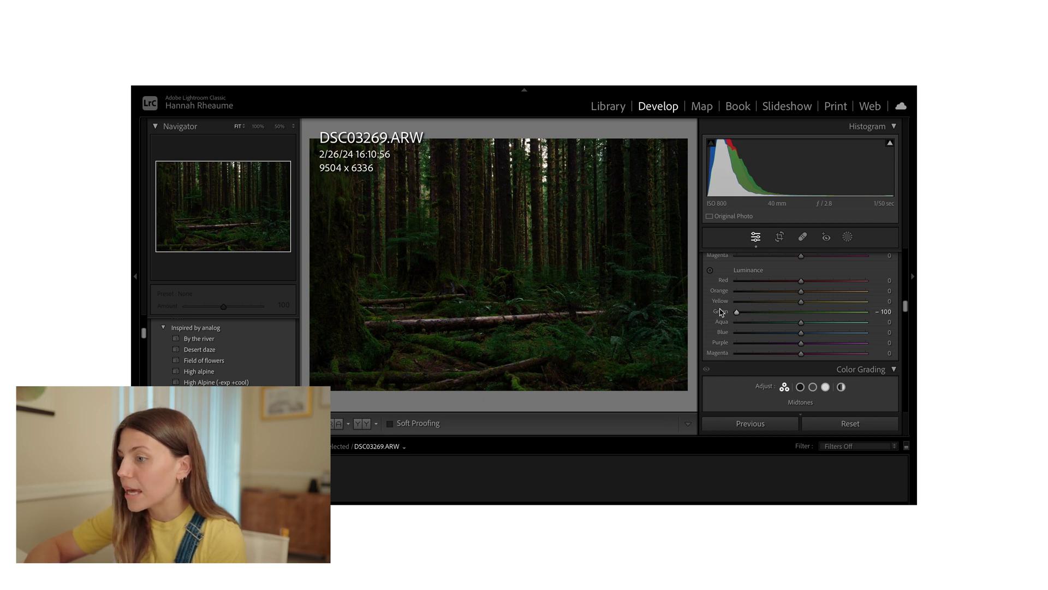
drag(801, 301, 726, 301)
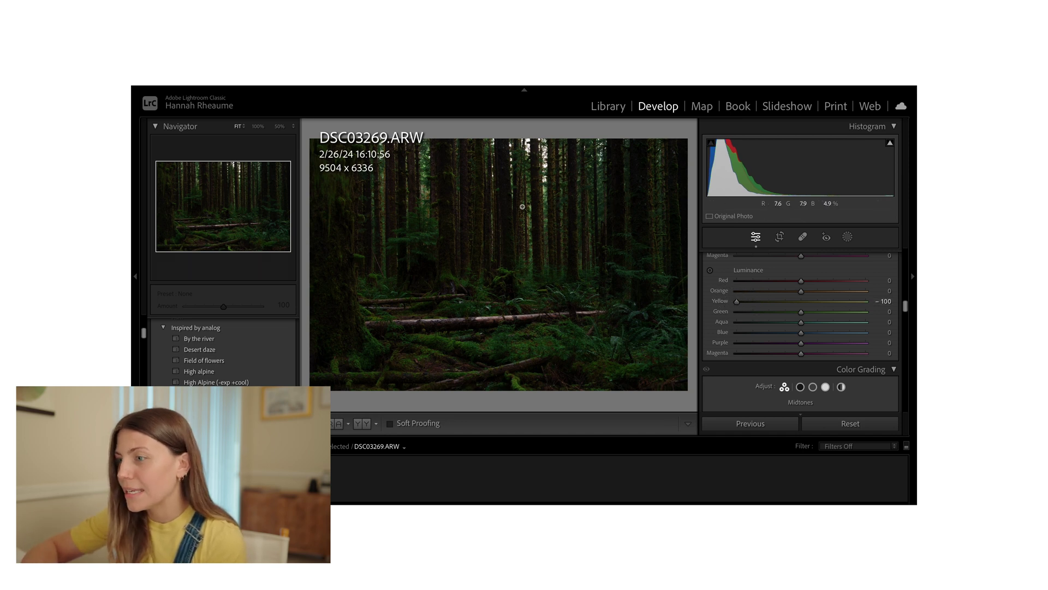
drag(736, 301, 818, 309)
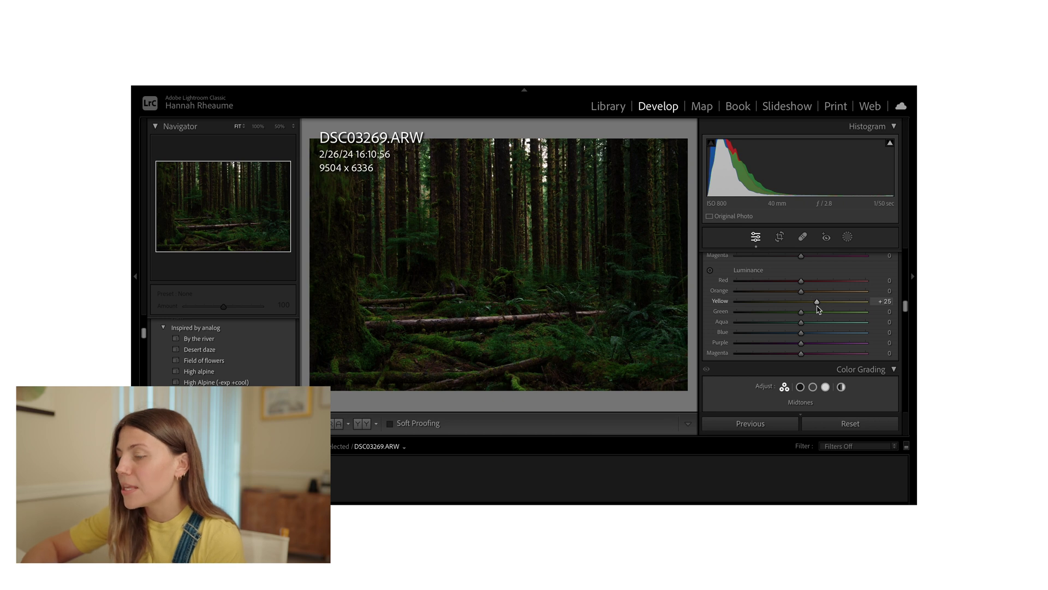
drag(801, 316, 770, 314)
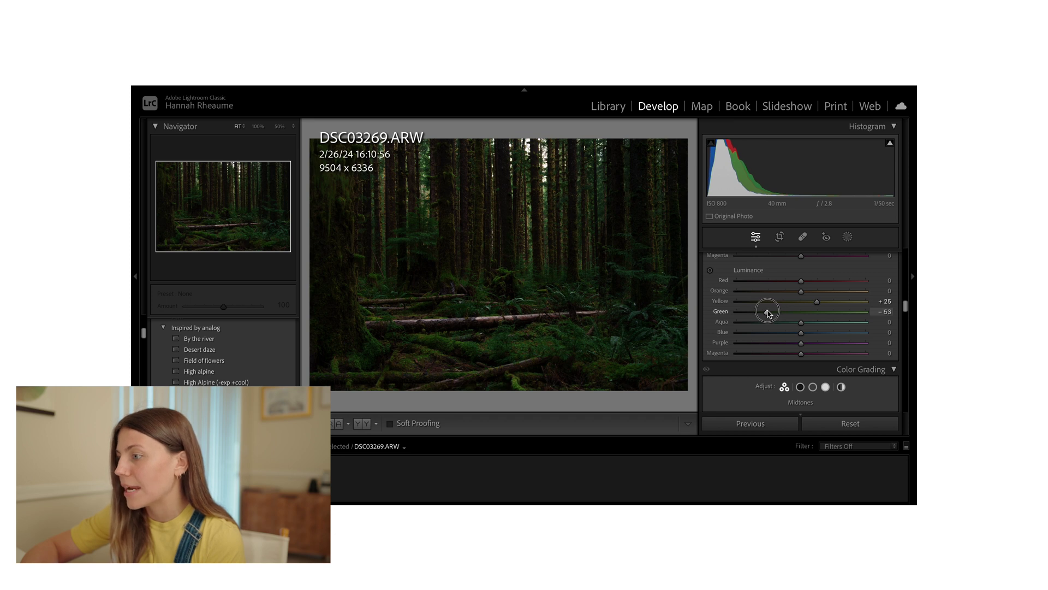
scroll(769, 313, up, 1)
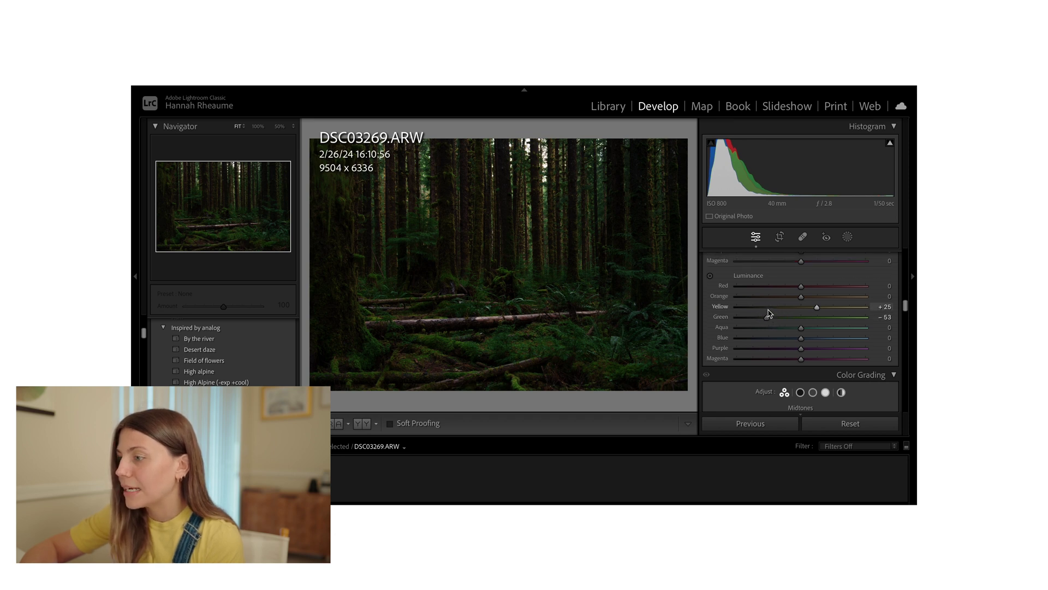
scroll(769, 313, up, 4)
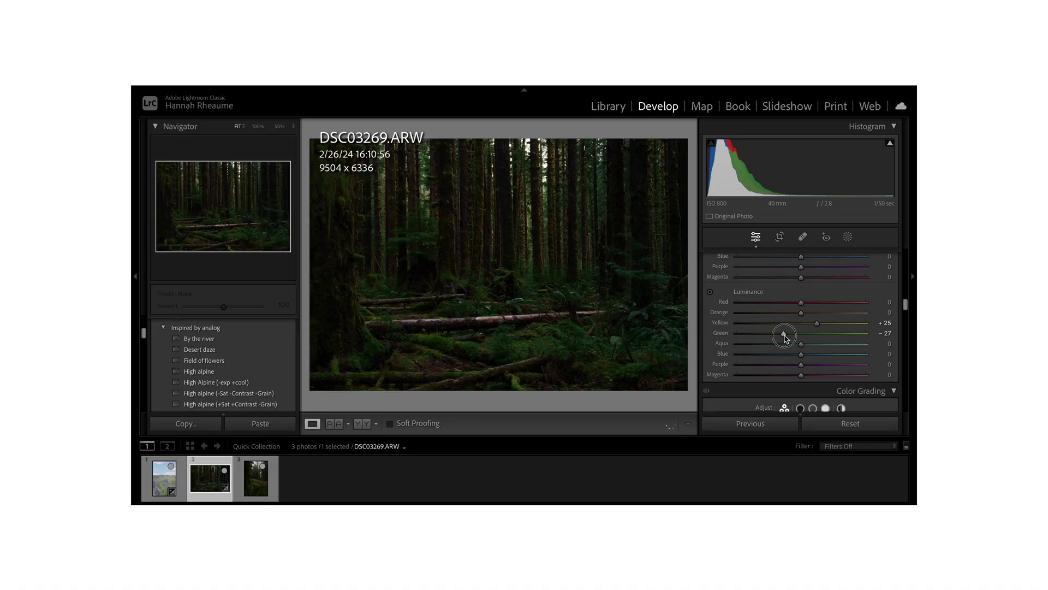
- Undo a Green saturation tweak and shift Yellow hue to -38 and Green hue to +23
scroll(818, 337, up, 1)
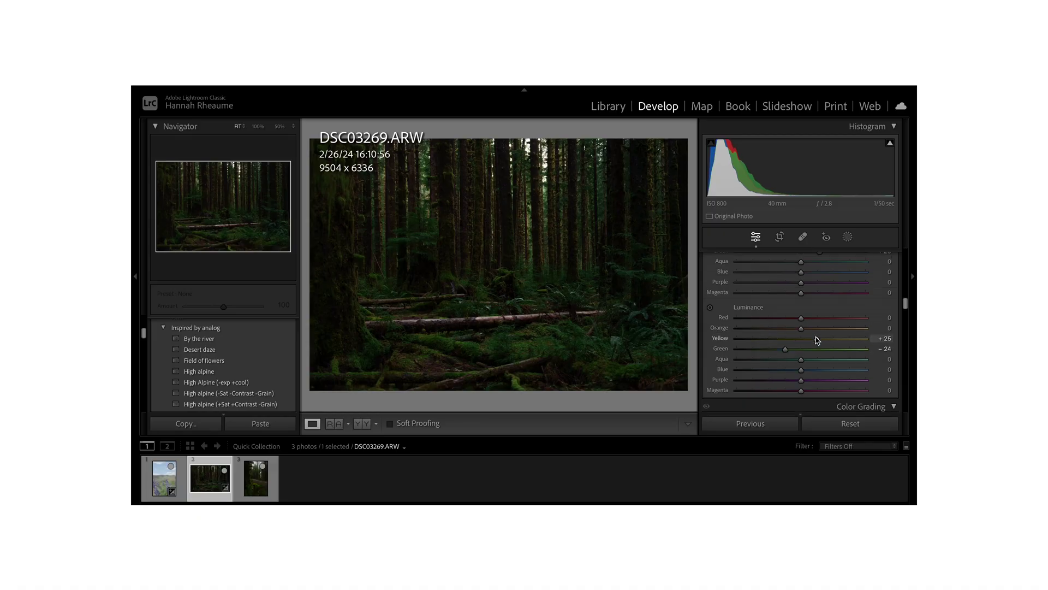
scroll(808, 338, up, 3)
drag(817, 324, 808, 335)
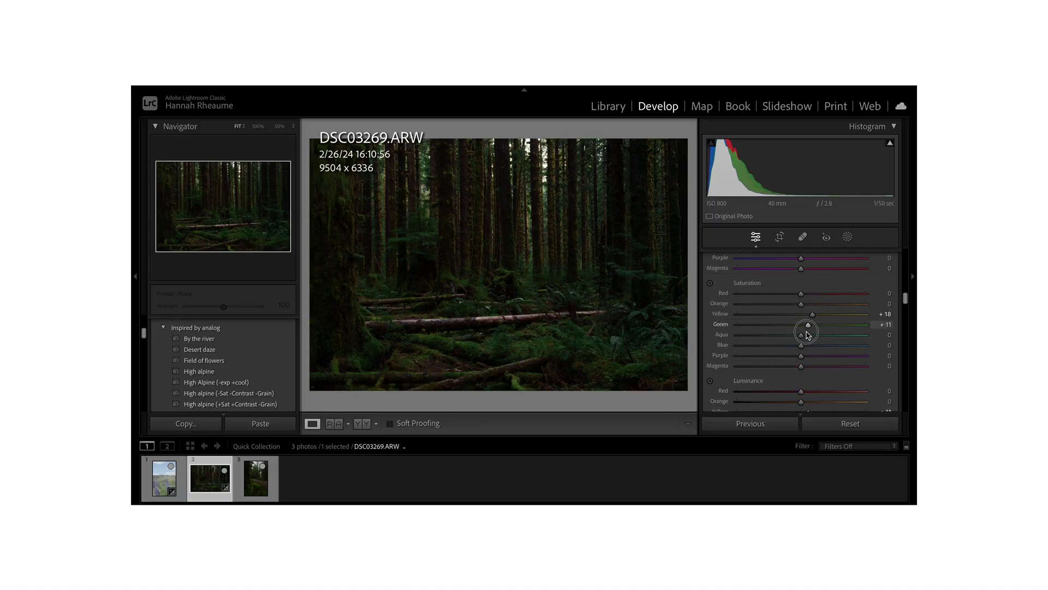
key(ctrl+z)
scroll(810, 271, up, 2)
drag(812, 272, 779, 284)
scroll(794, 284, up, 2)
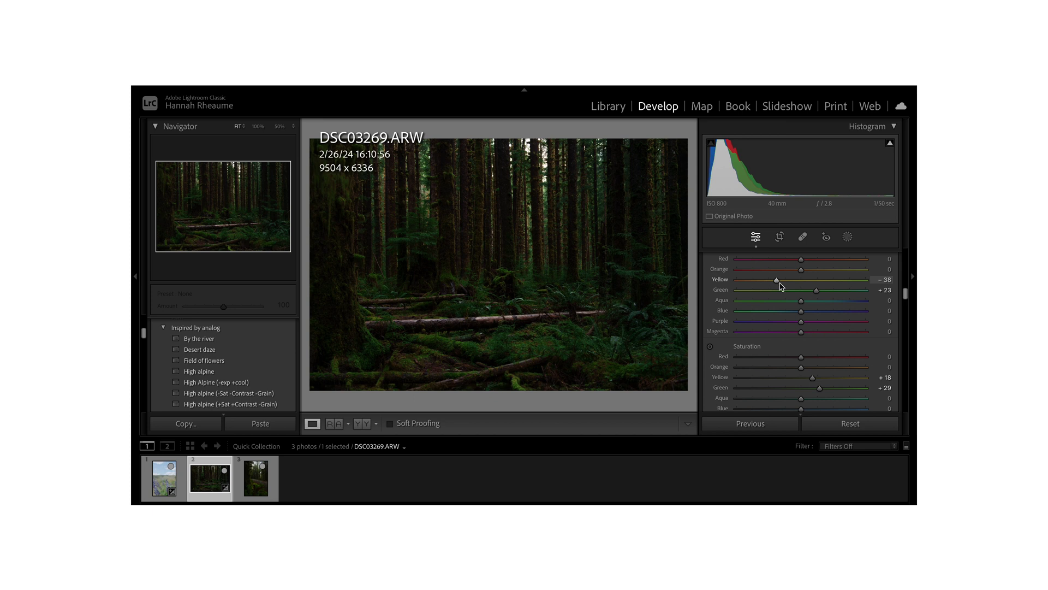
- Ease Green luminance to -24, then compare Before/After and return to the edited view
scroll(792, 305, down, 3)
drag(813, 322, 786, 355)
scroll(814, 337, down, 3)
scroll(788, 360, up, 5)
scroll(788, 367, up, 1)
key(backslash)
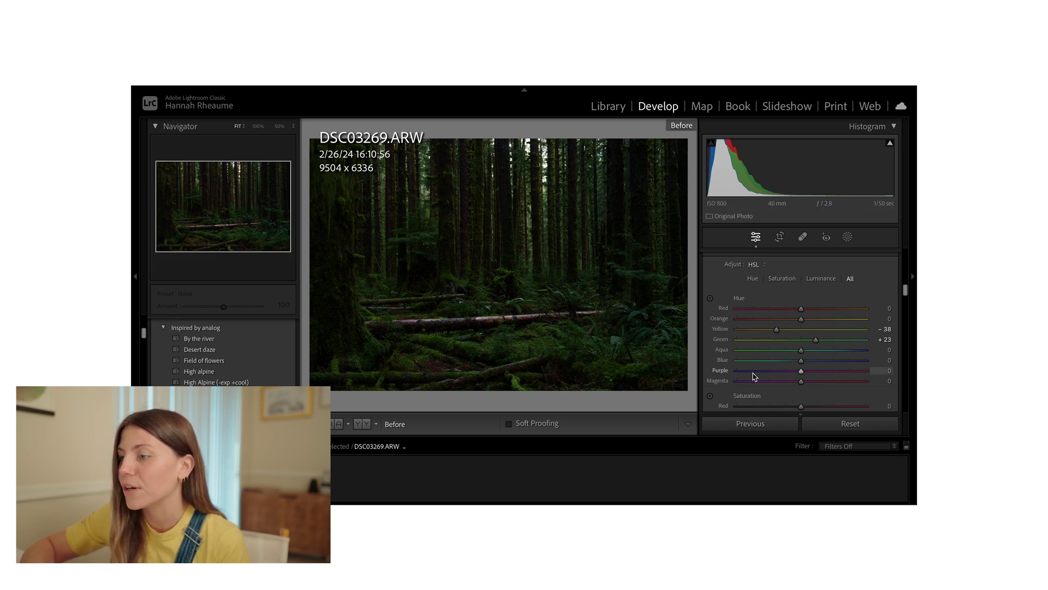
key(backslash)
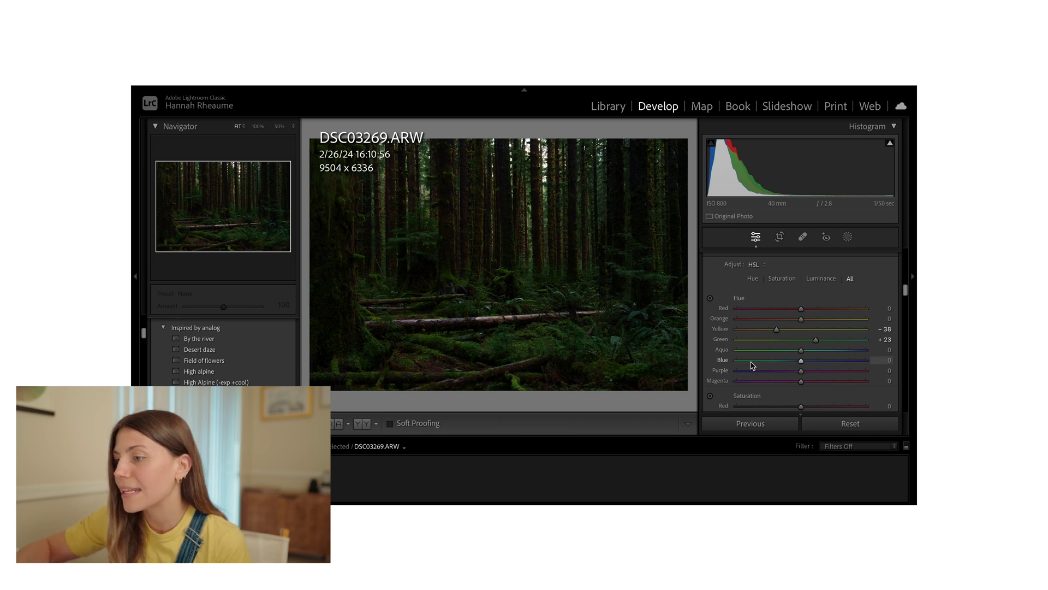